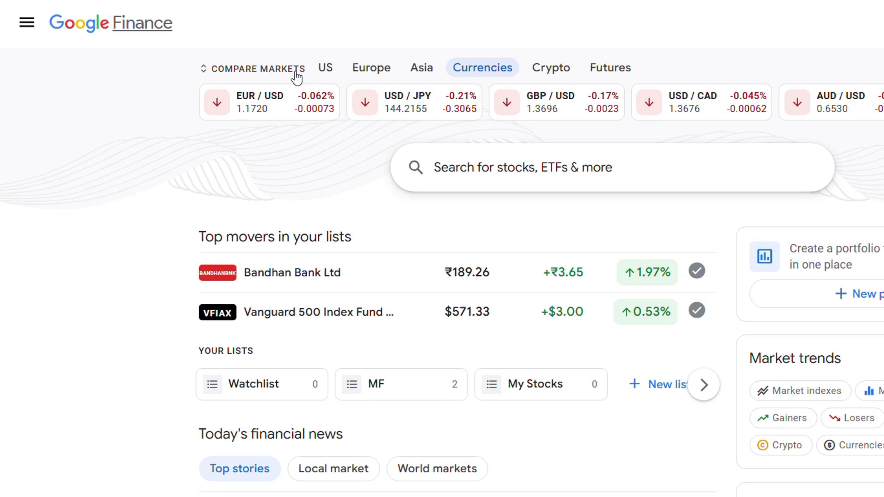
Step: Create a new watchlist named Currency
click(40, 34)
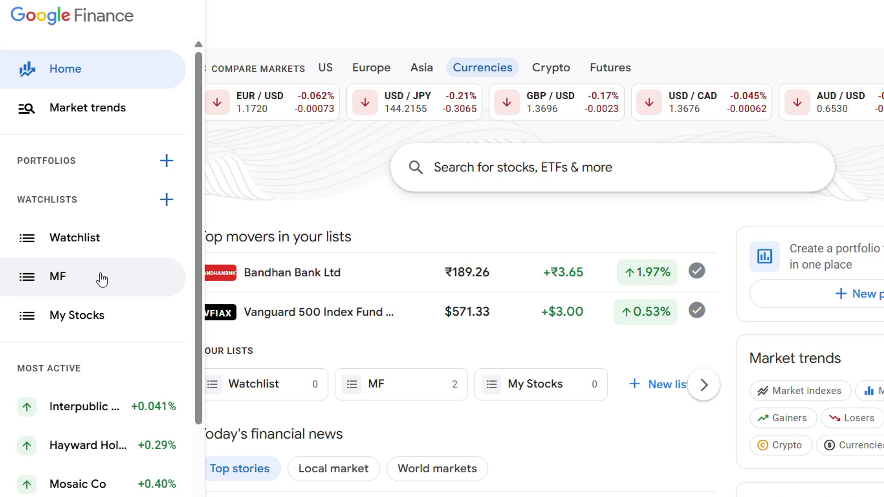
click(166, 199)
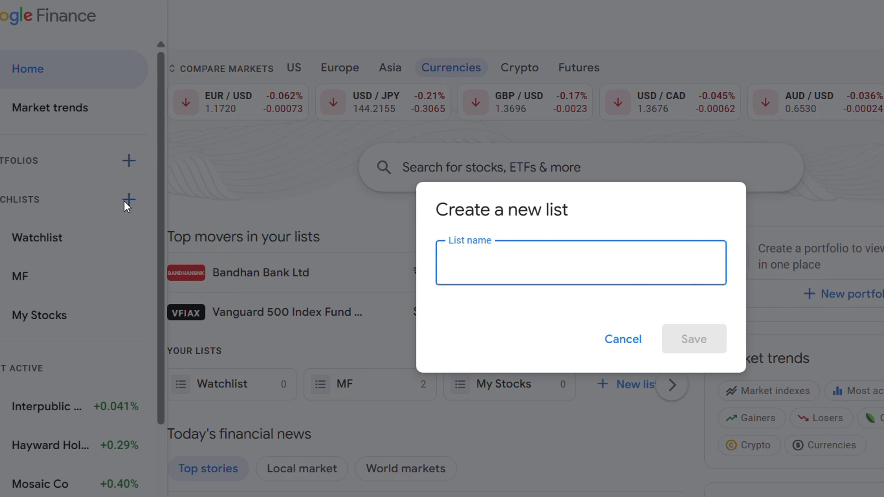
text(Currency)
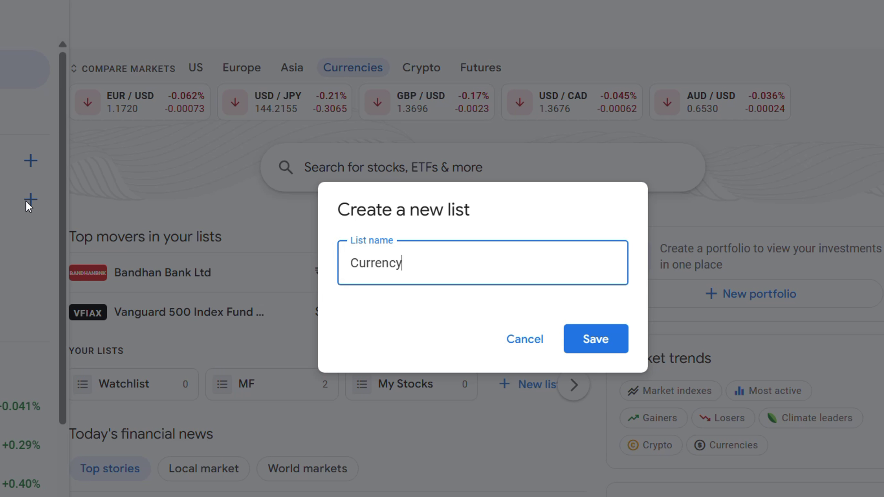
click(543, 339)
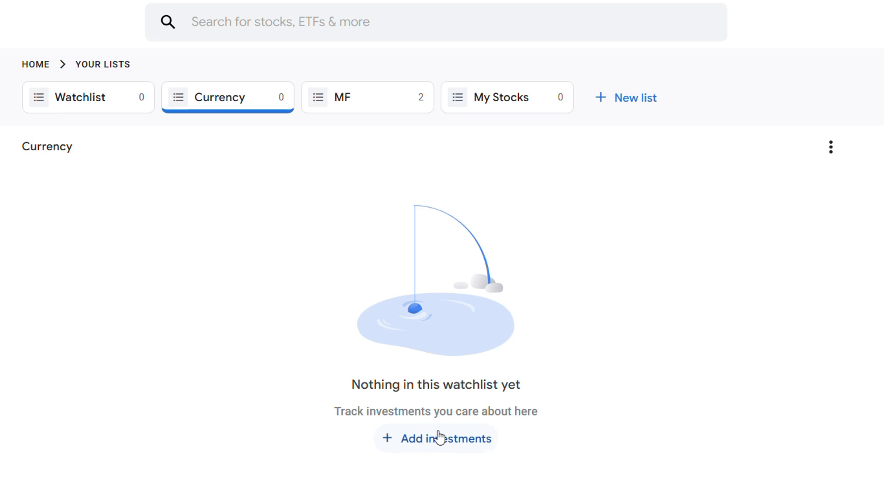
Step: Add the USD / CAD pair to the empty Currency watchlist from the currency suggestions
click(389, 440)
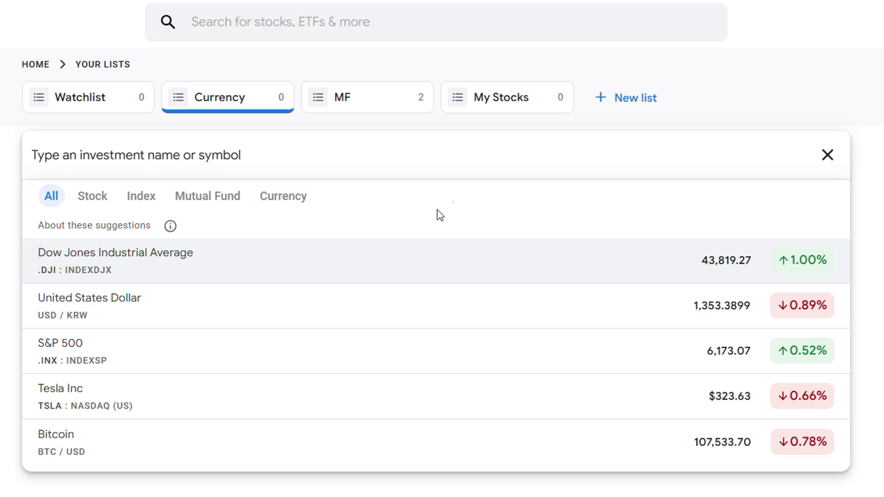
click(285, 199)
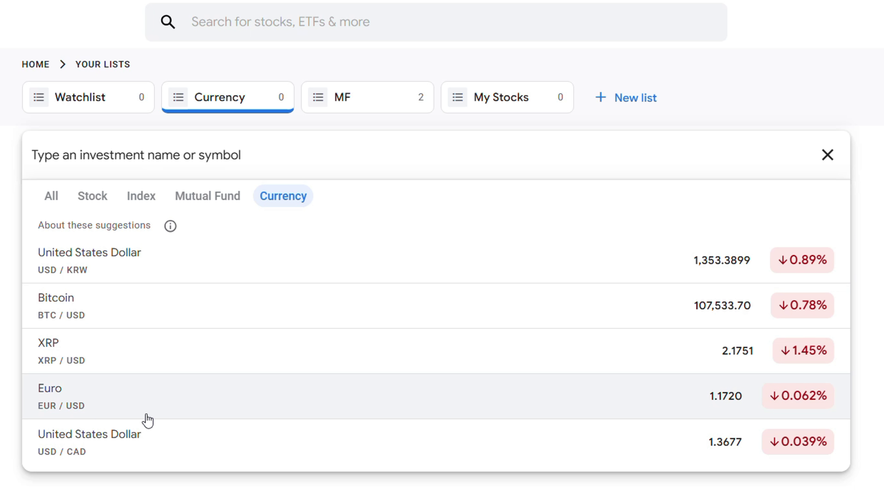
key(Escape)
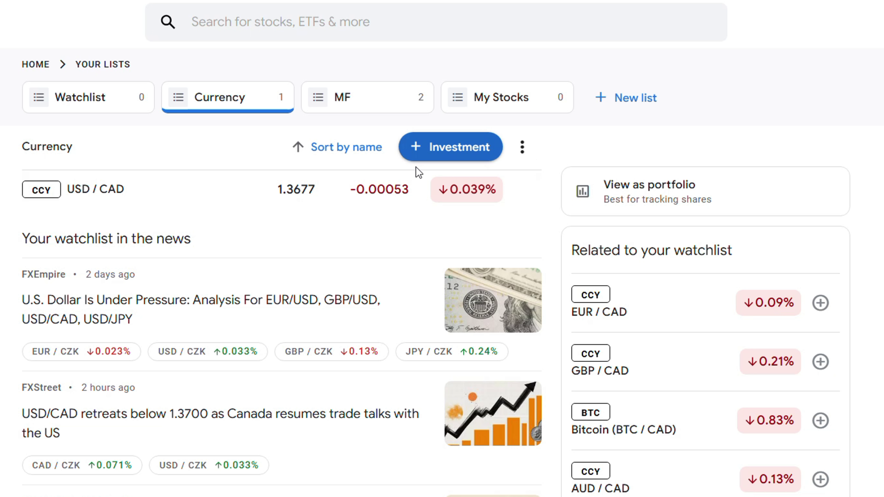
Step: Search for "euro" among currency investments and add the EUR / USD pair to the Currency watchlist
click(416, 154)
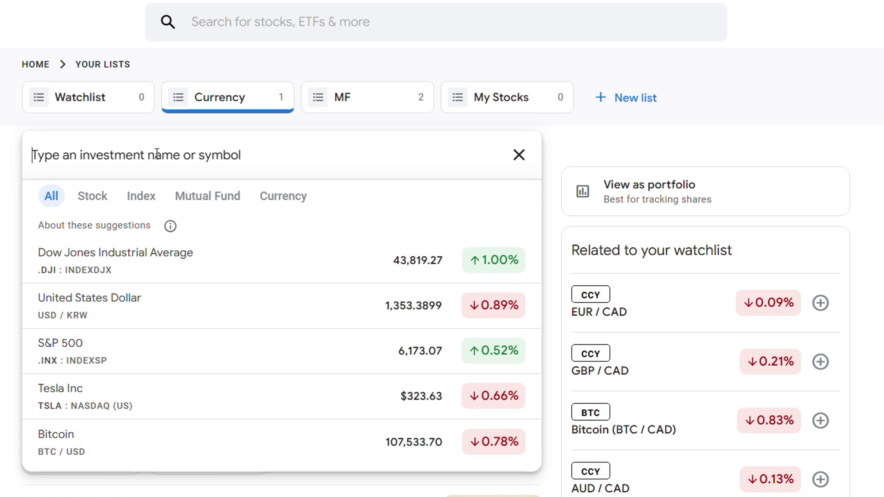
text(euro)
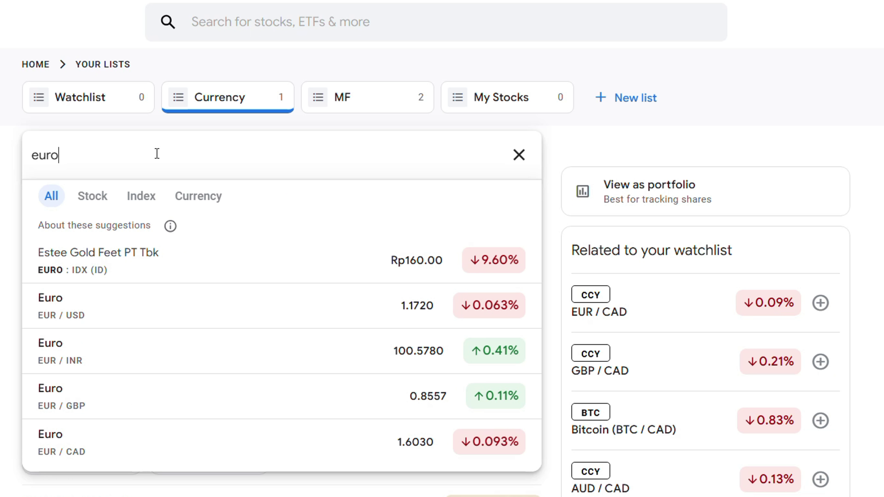
click(201, 196)
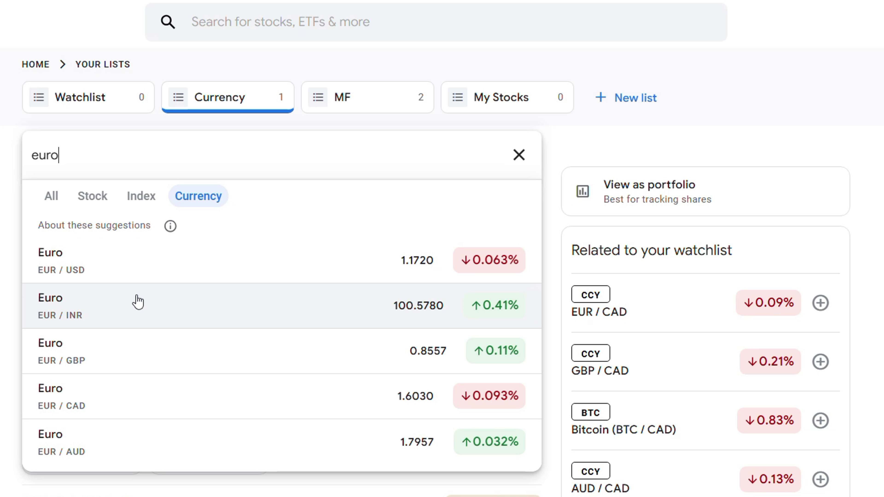
click(109, 269)
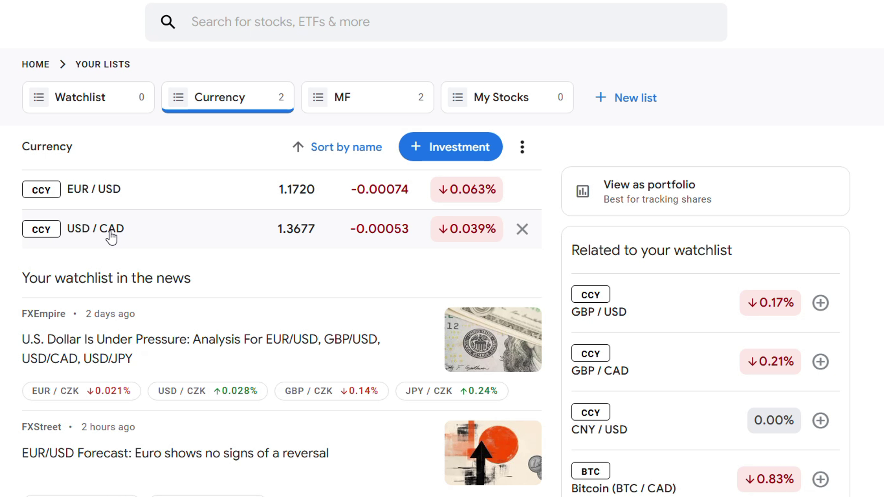
Step: Open the USD / CAD pair from the watchlist and look over its exchange rate chart and related news
click(102, 229)
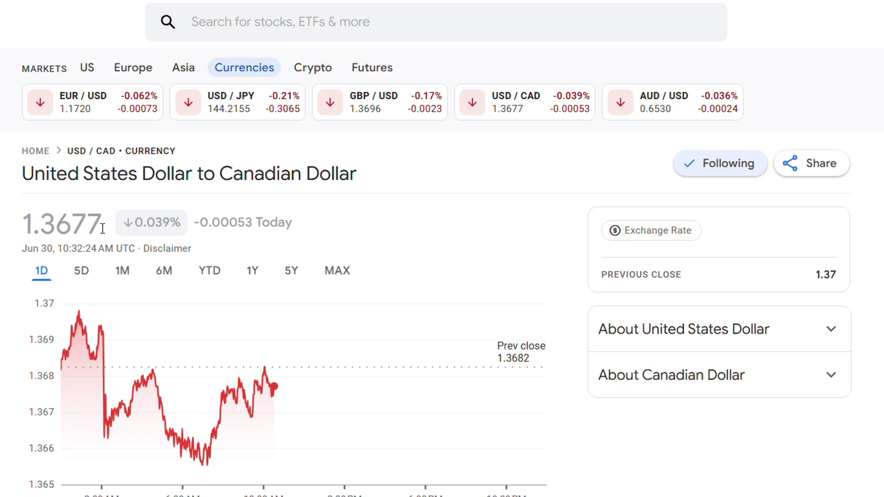
scroll(365, 243, down, 2)
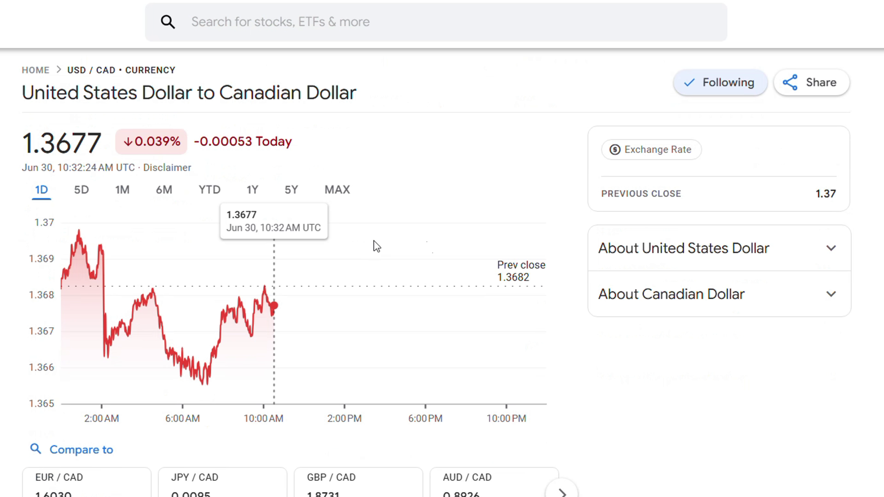
scroll(431, 267, down, 3)
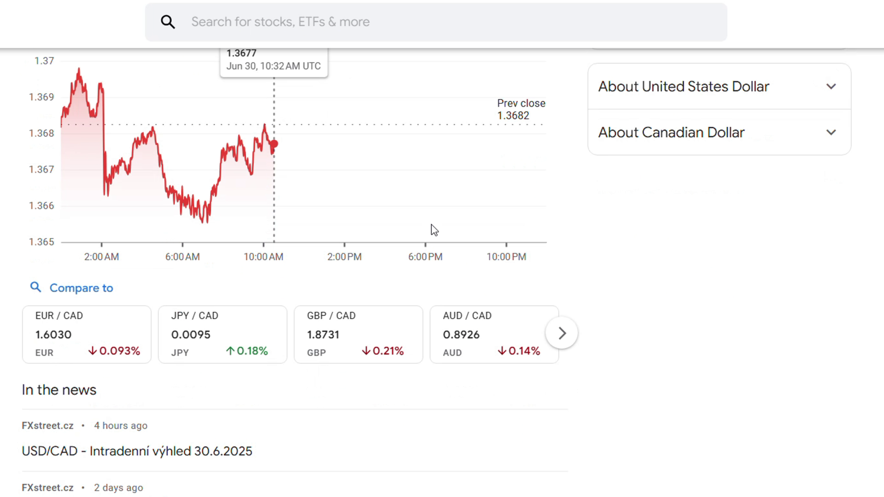
scroll(432, 226, up, 5)
scroll(230, 367, down, 4)
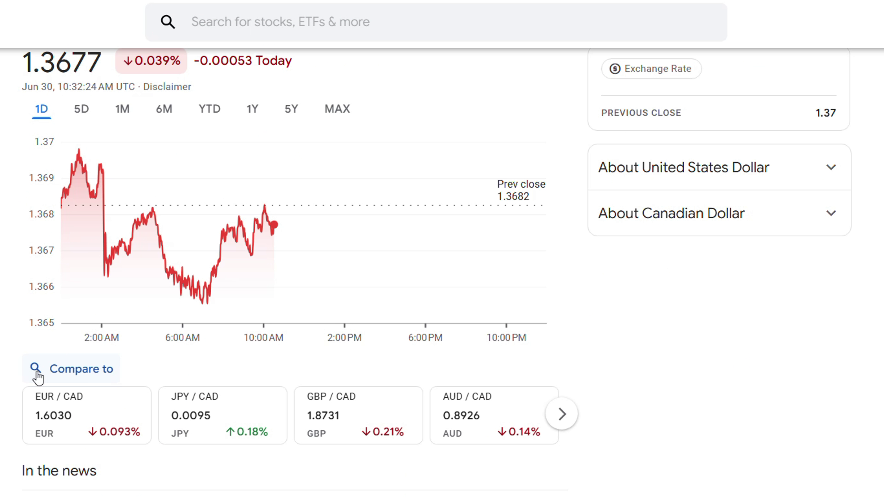
Step: Add GBP / USD as a comparison to the USD / CAD chart, searching currencies for "gb"
click(78, 376)
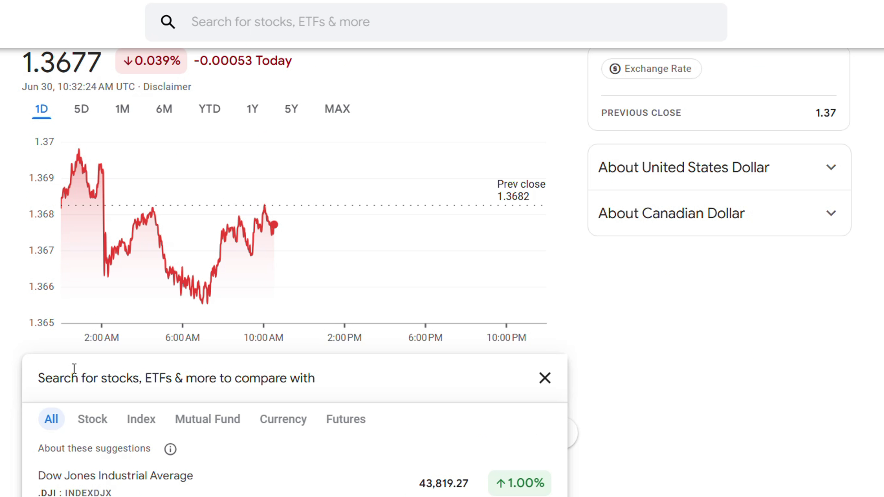
text(gb)
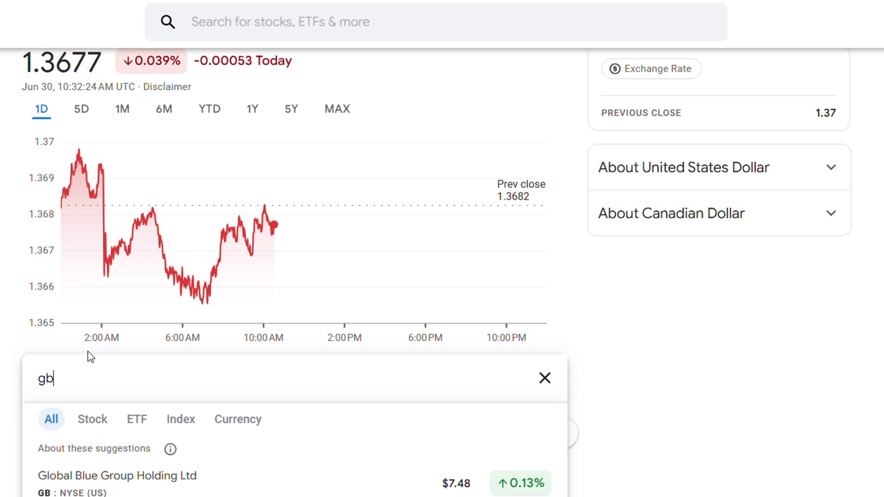
click(238, 419)
scroll(456, 211, down, 4)
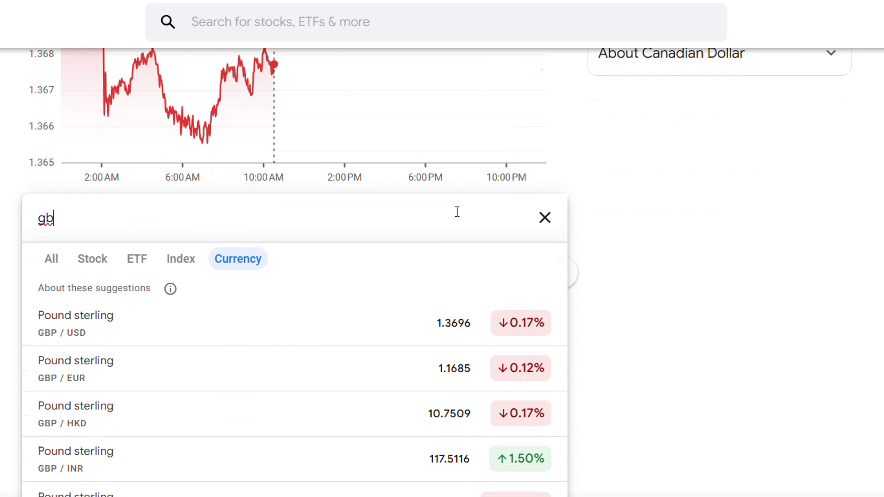
click(125, 319)
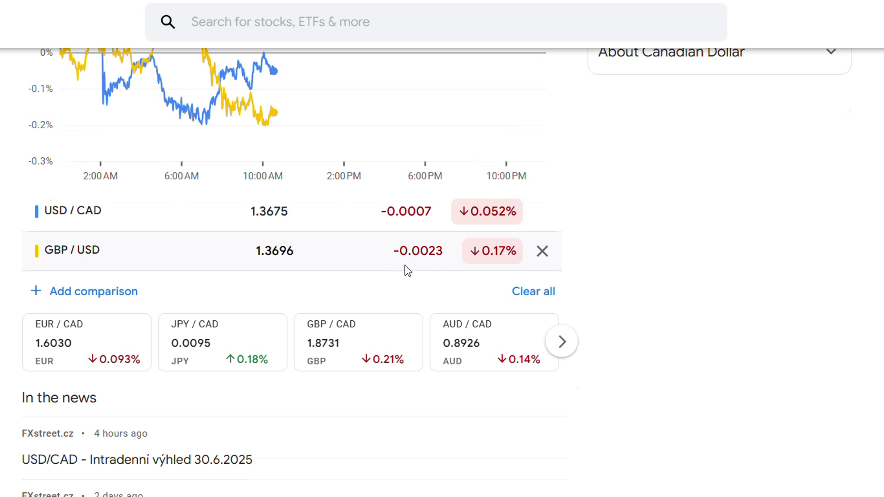
Step: Examine the USD / CAD and GBP / USD comparison chart, and return to the Currency watchlist
scroll(404, 270, up, 4)
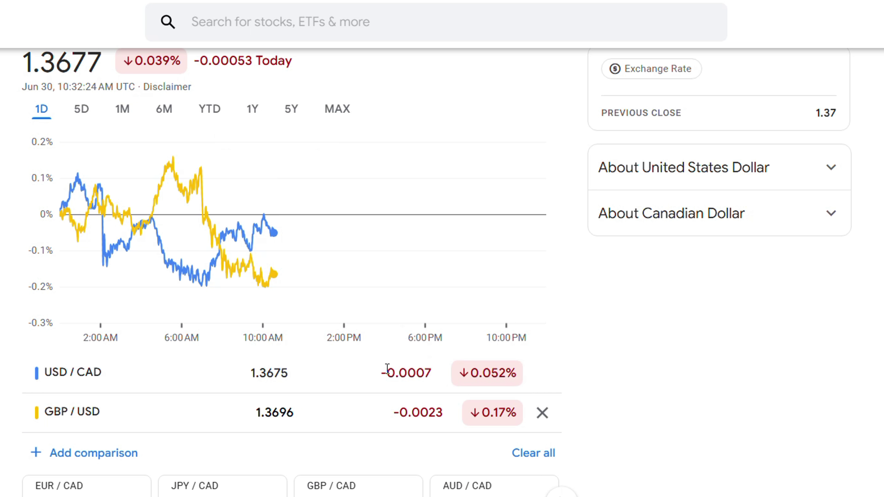
scroll(426, 386, up, 4)
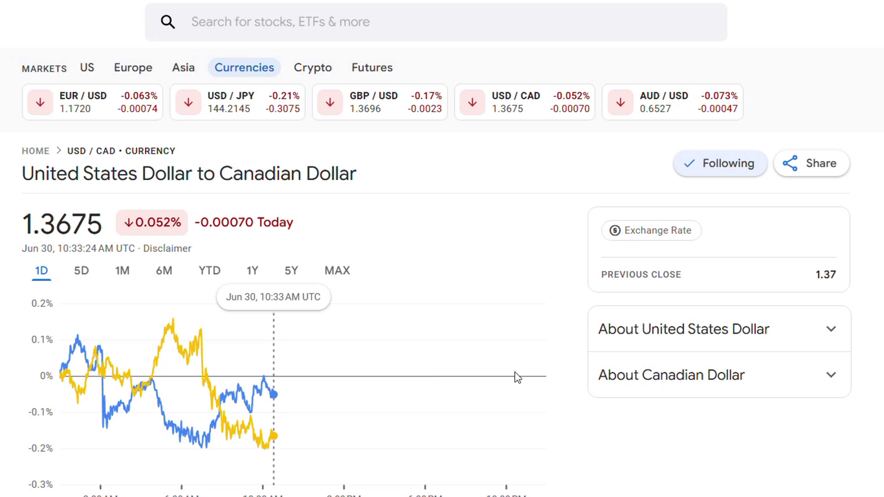
scroll(508, 362, down, 4)
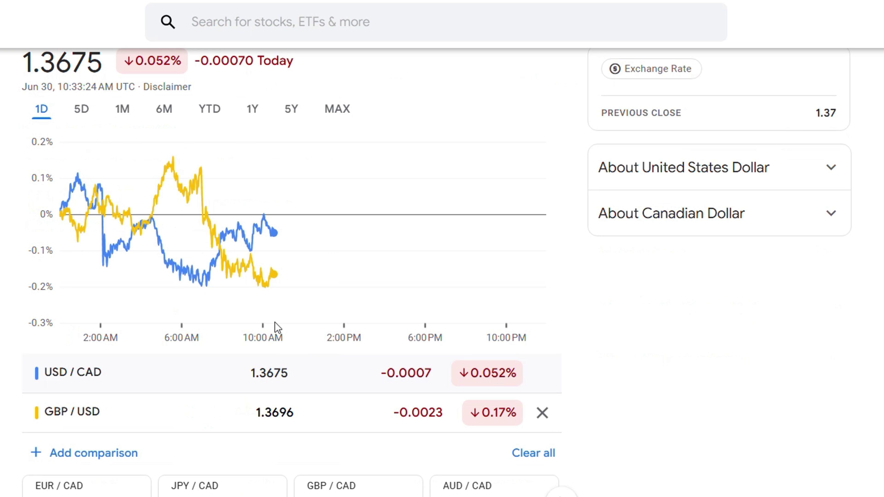
scroll(411, 316, up, 4)
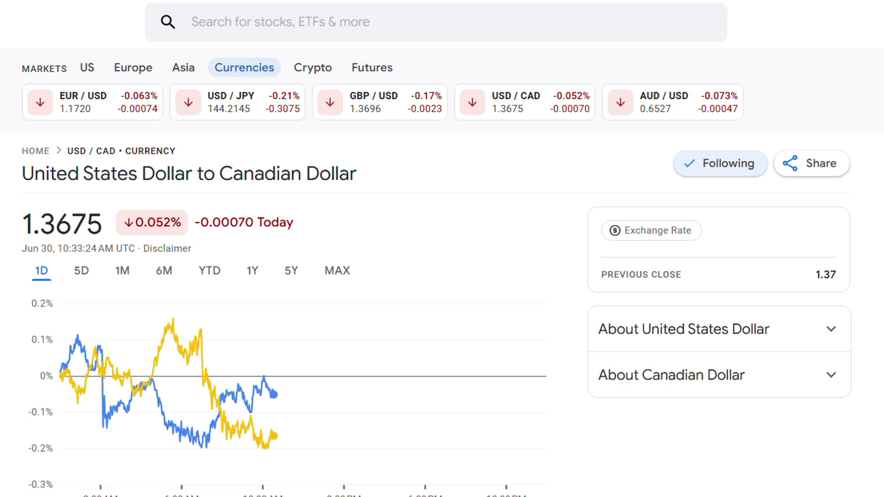
mouse_move(3, 315)
click(4, 278)
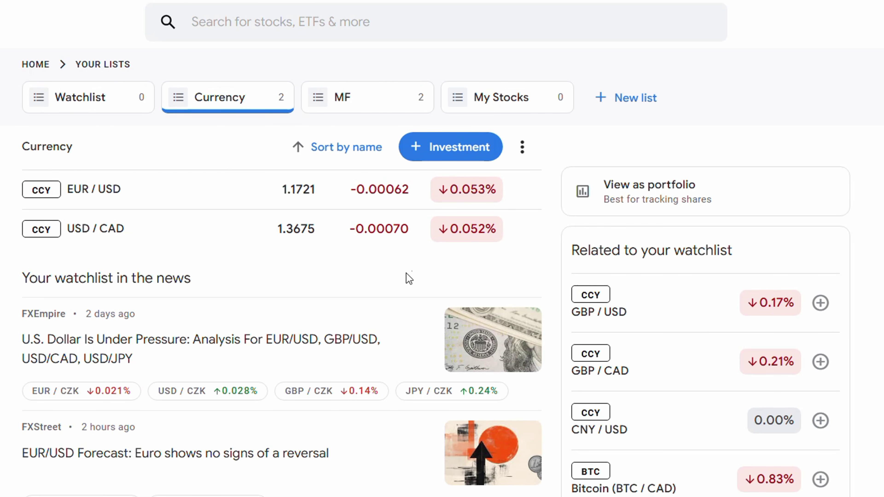
Step: Search currency investments for "gb" and add the GBP / USD pair to the Currency watchlist
click(455, 149)
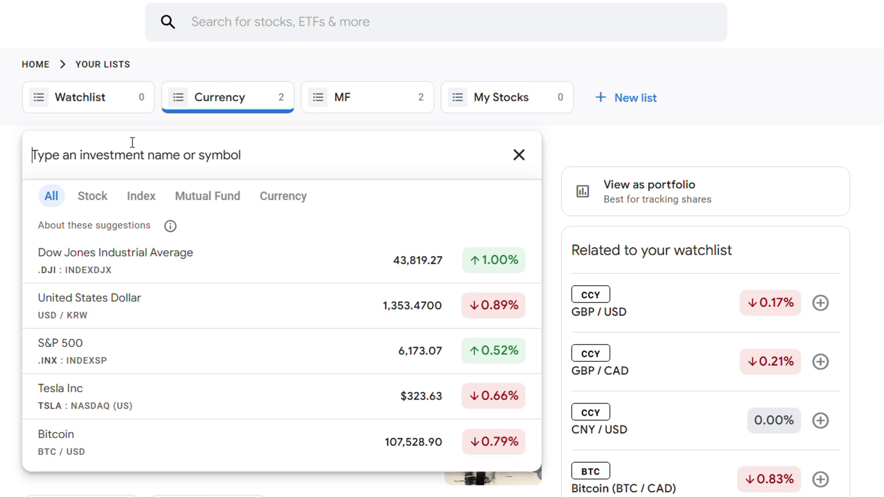
click(285, 197)
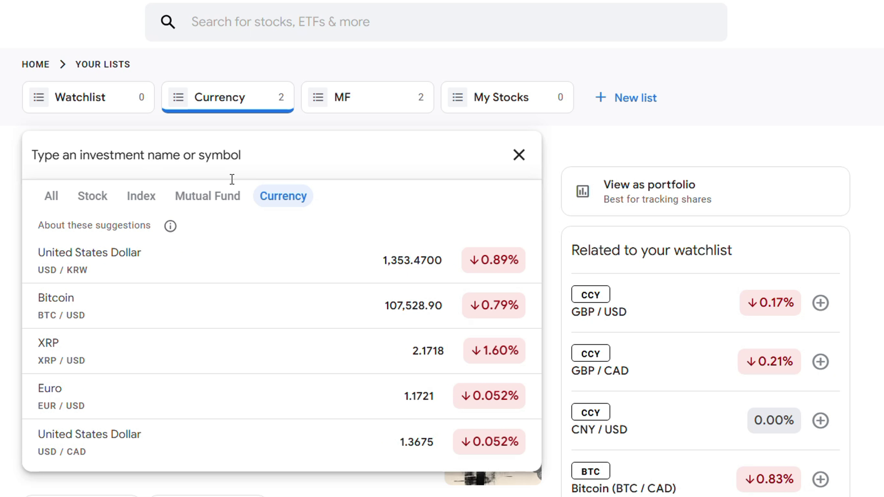
text(gb)
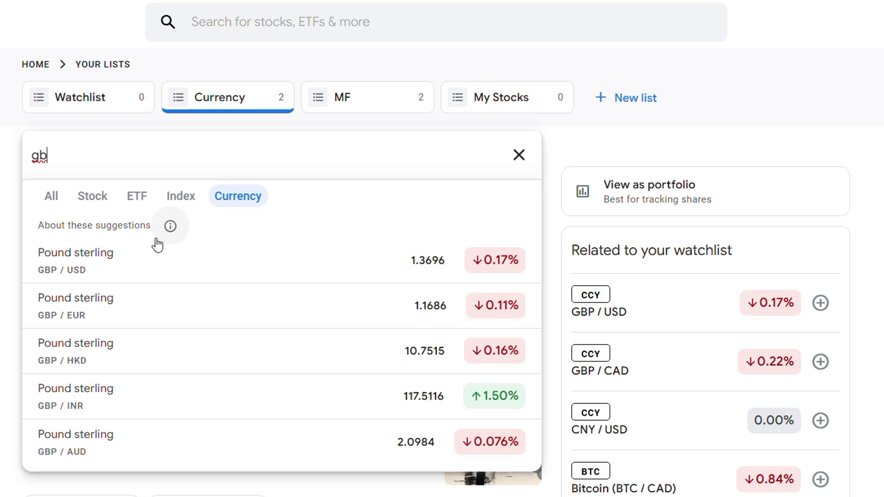
click(108, 263)
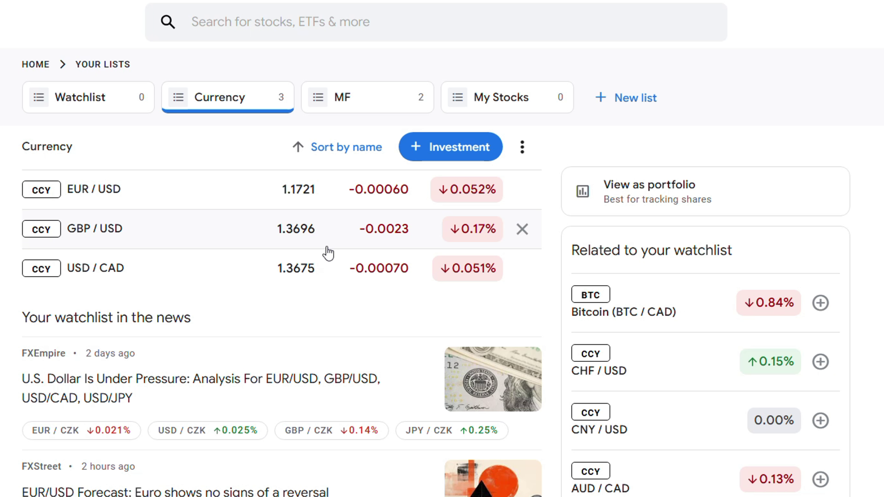
Step: Switch the Currency watchlist to the Portfolio view and look over its performance section and investments table
click(522, 153)
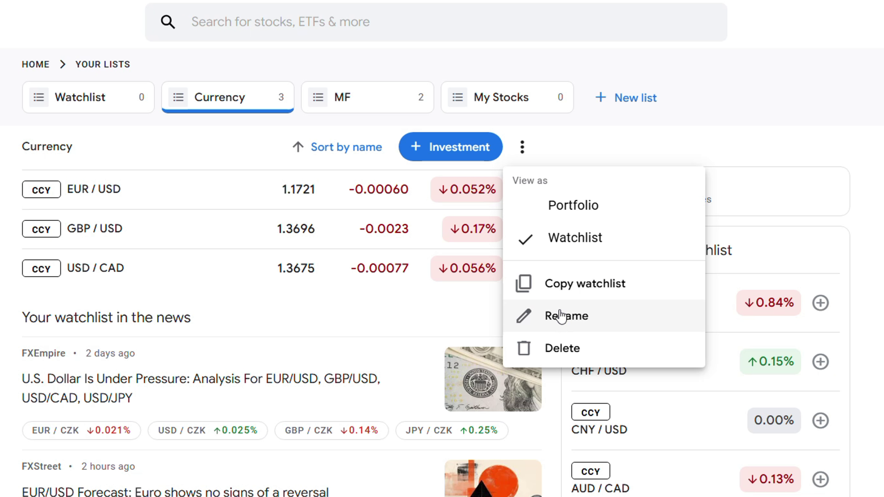
click(580, 206)
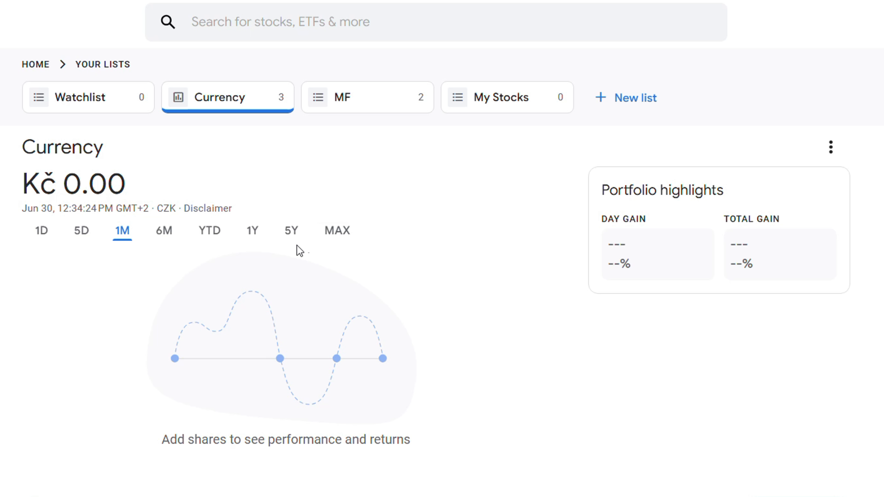
scroll(201, 244, down, 1)
scroll(201, 244, down, 3)
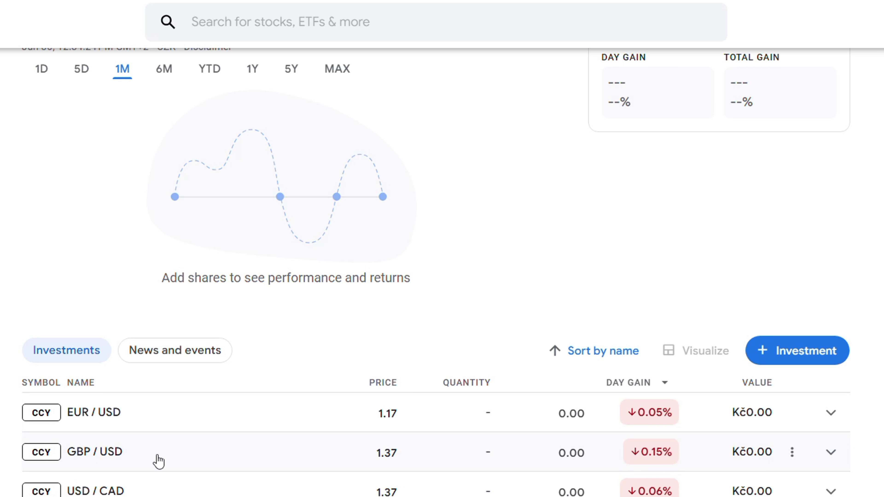
scroll(473, 434, up, 4)
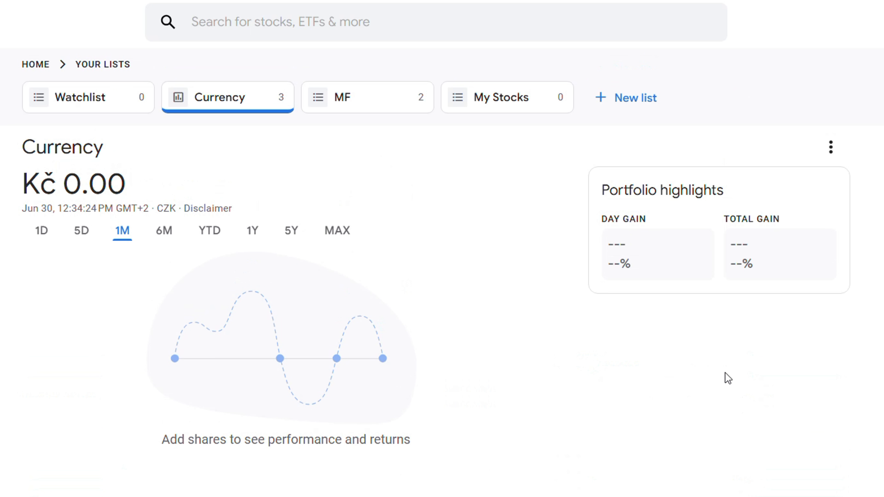
scroll(443, 355, down, 4)
scroll(442, 355, up, 4)
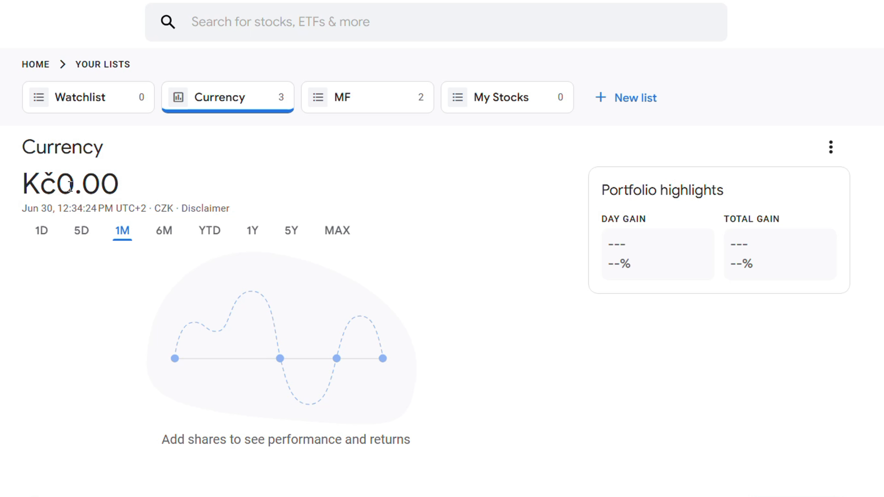
Step: Set the Currency portfolio chart's time range to 1D and review the listed currency pairs
click(41, 231)
scroll(79, 308, down, 8)
scroll(187, 270, up, 3)
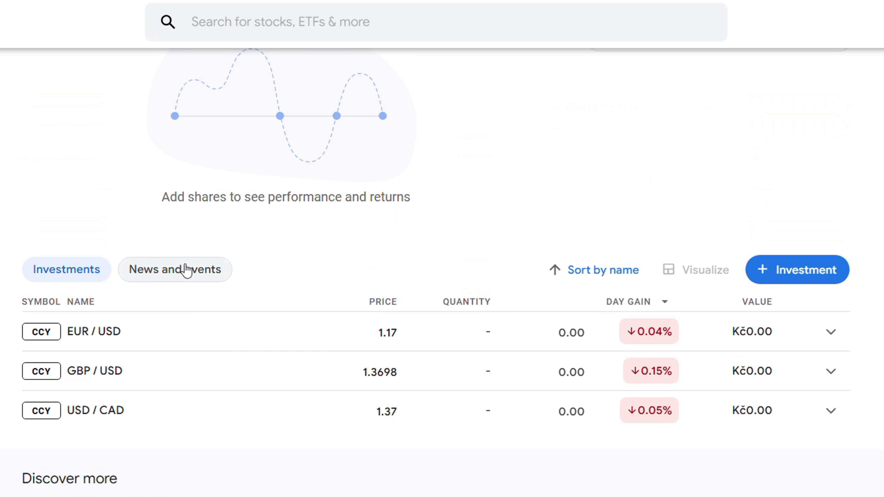
scroll(170, 337, up, 6)
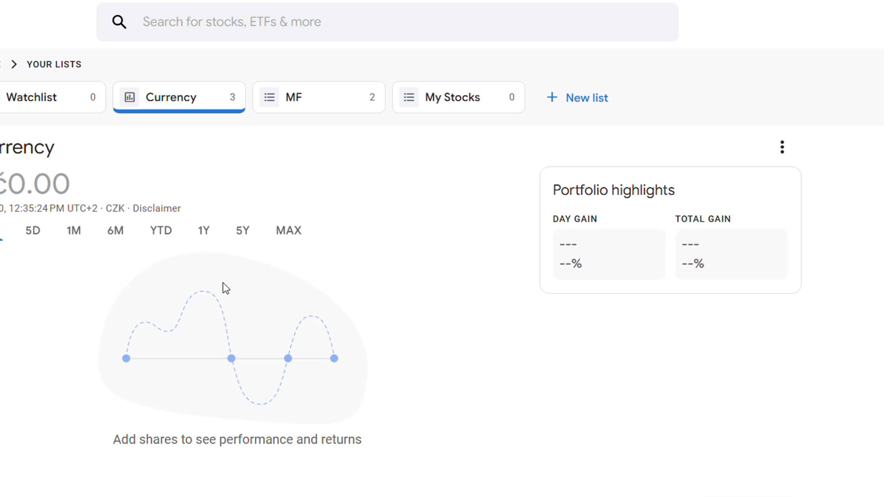
Step: Update the Currency portfolio's currency to Canadian Dollar, save the change, and review its investments table
click(672, 148)
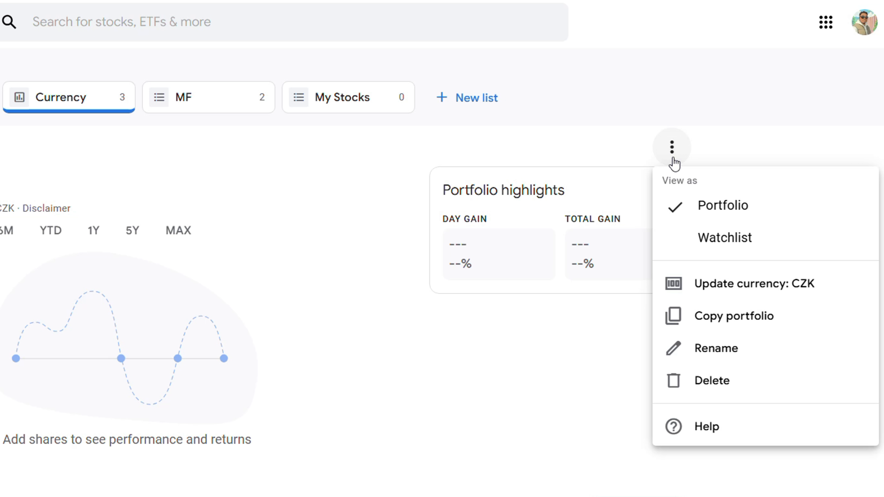
click(747, 284)
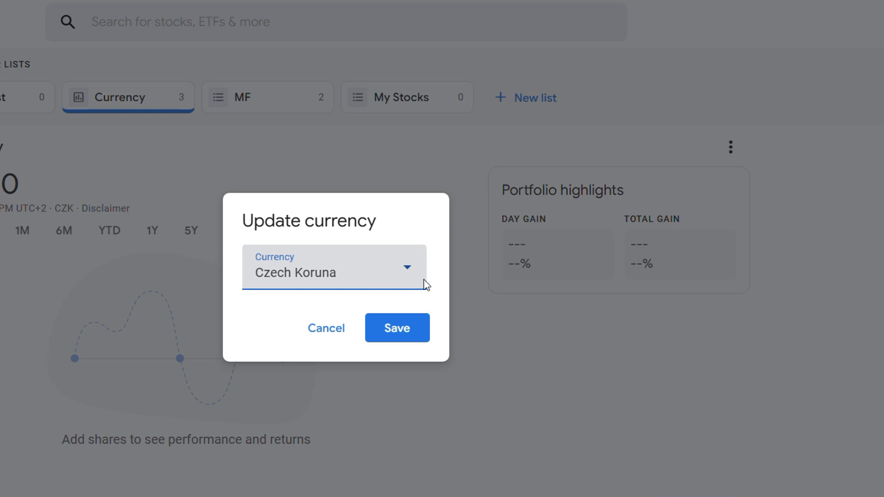
click(307, 279)
scroll(440, 375, down, 4)
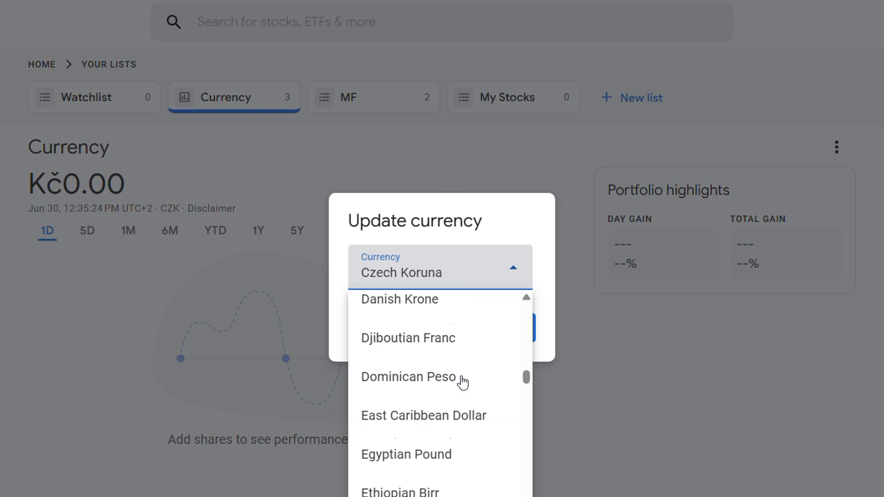
scroll(432, 312, down, 20)
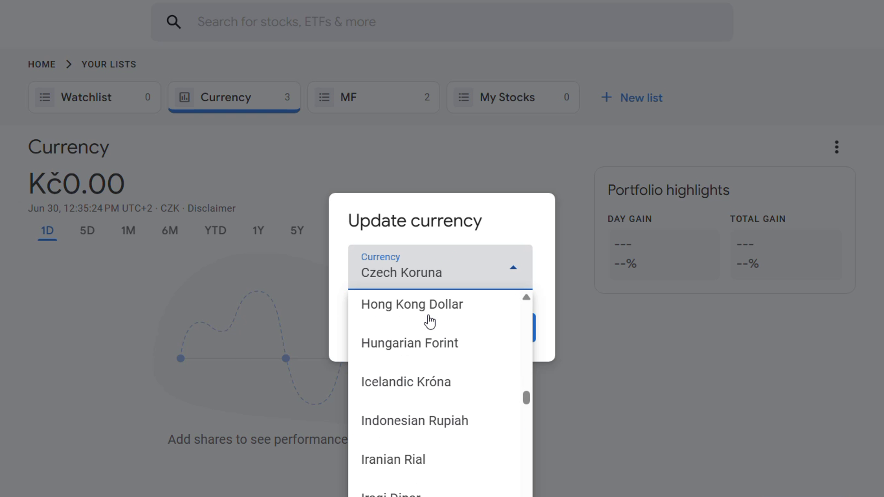
scroll(430, 318, down, 20)
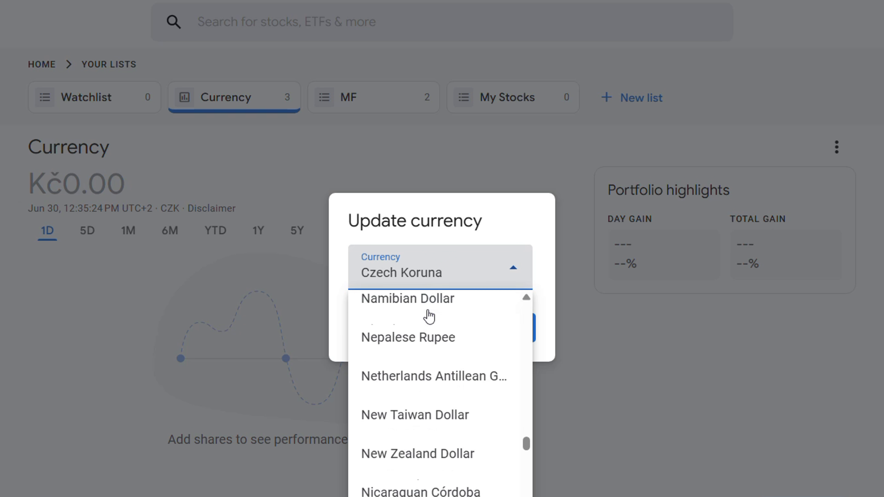
scroll(430, 315, down, 9)
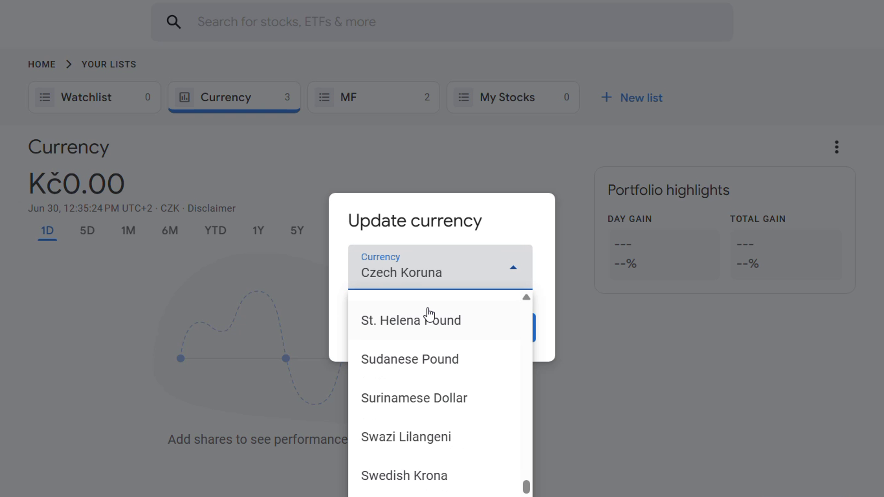
scroll(429, 314, down, 20)
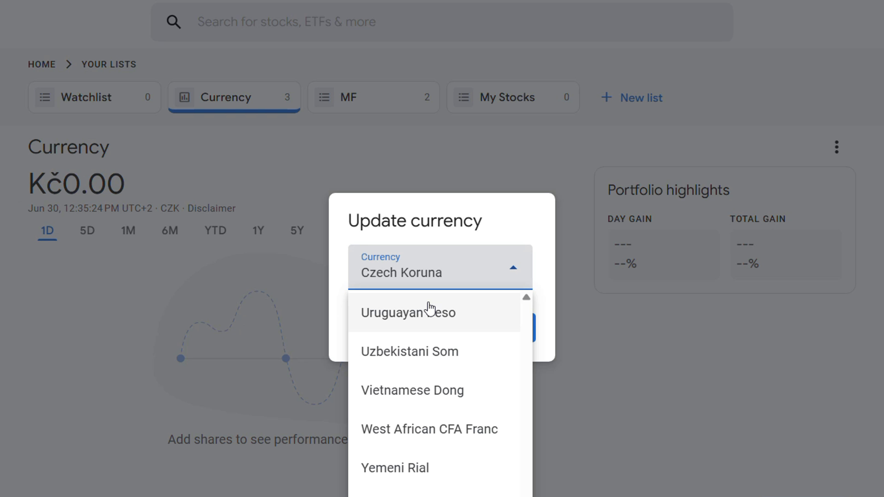
scroll(429, 307, up, 20)
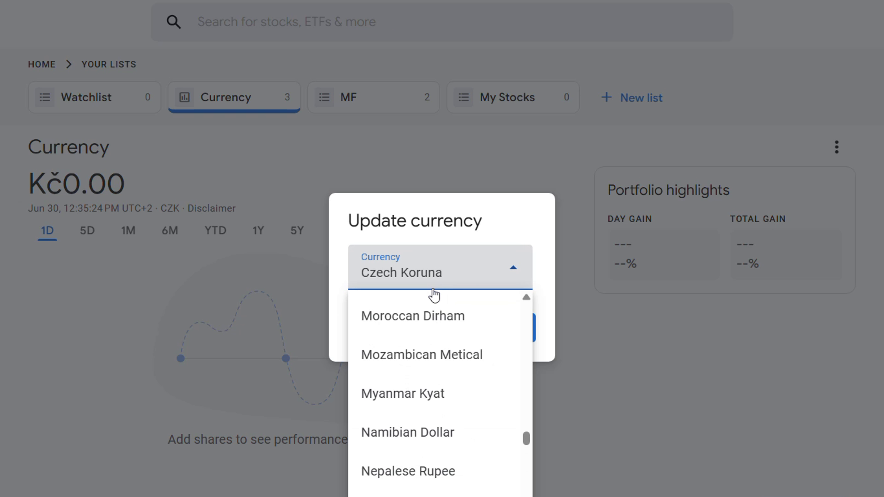
scroll(433, 281, up, 20)
scroll(401, 355, up, 15)
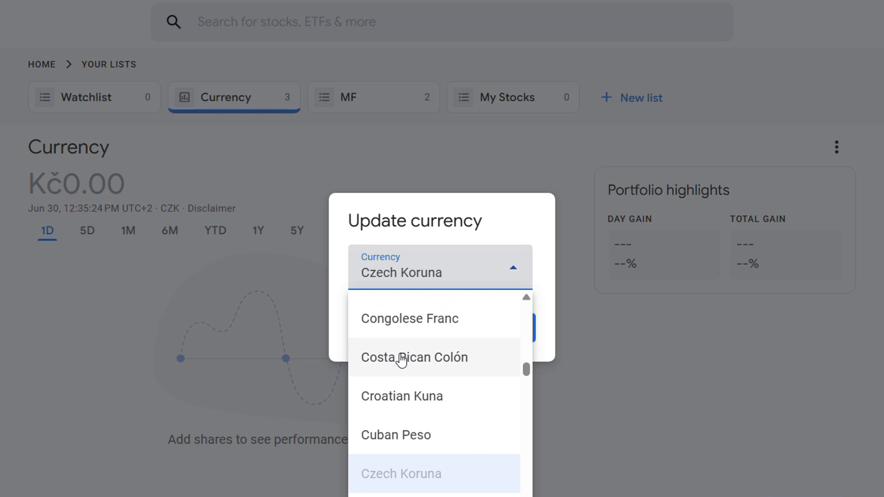
scroll(410, 338, up, 6)
scroll(417, 355, down, 1)
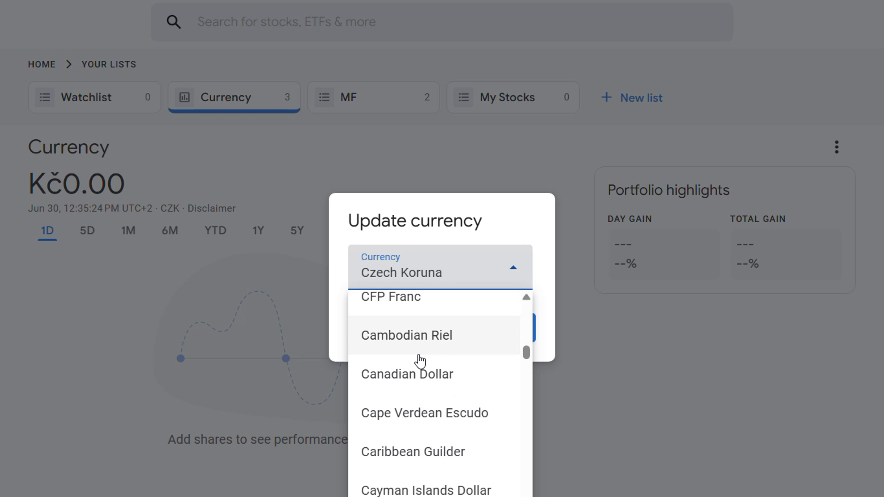
click(425, 376)
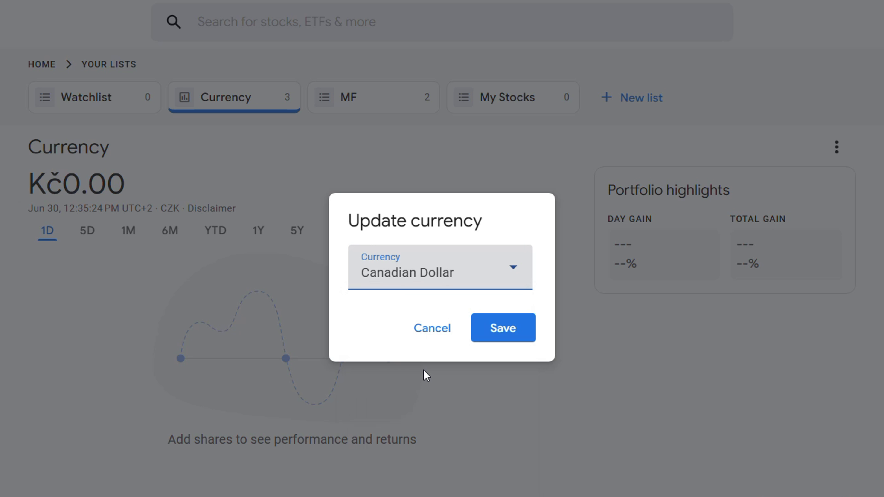
click(517, 331)
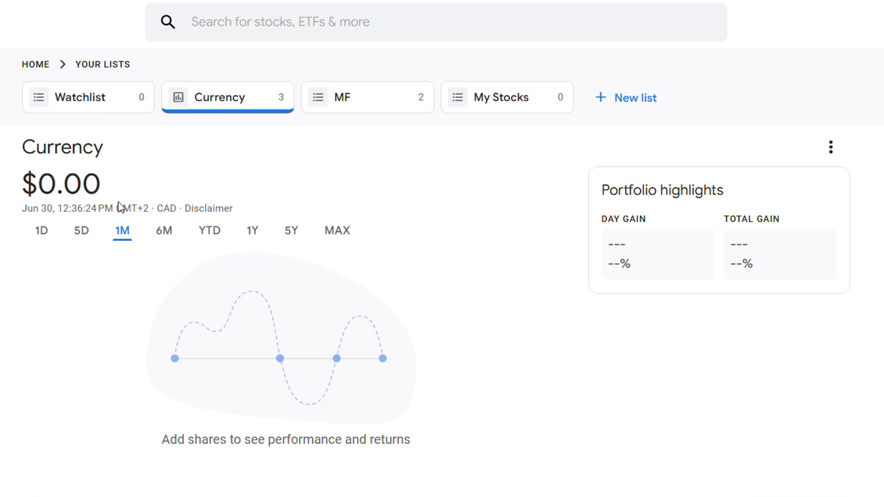
scroll(504, 271, down, 3)
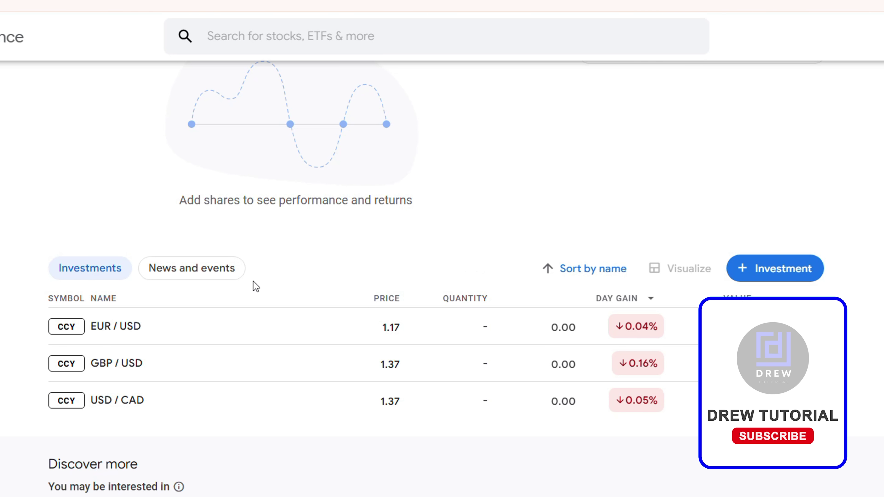
scroll(249, 287, up, 3)
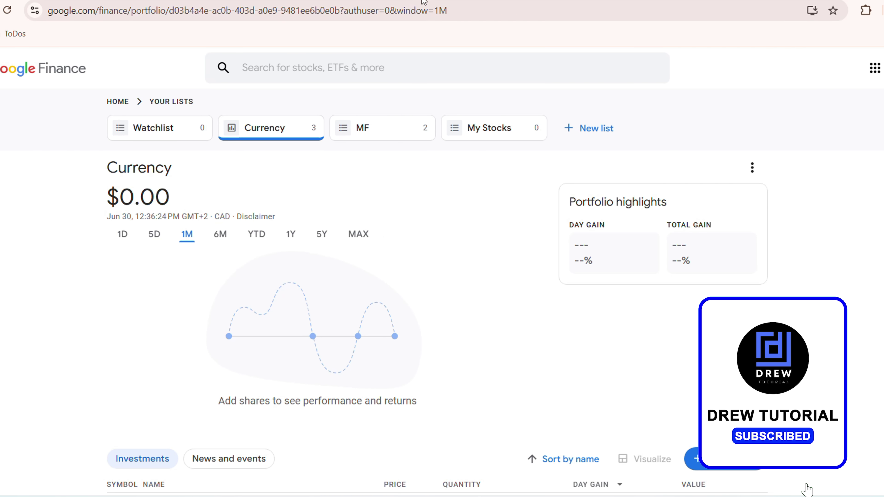